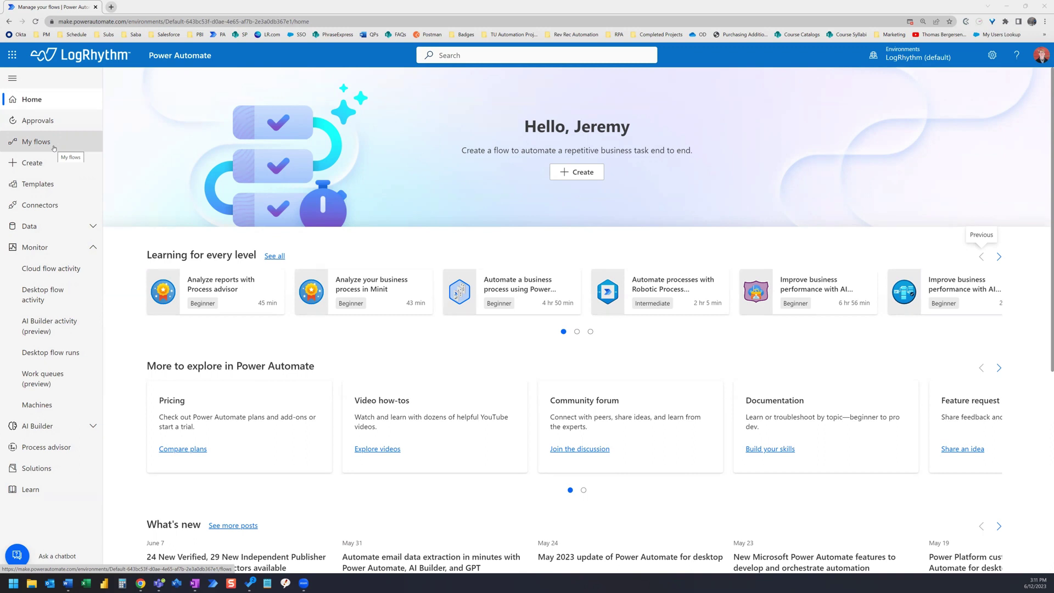
click(54, 147)
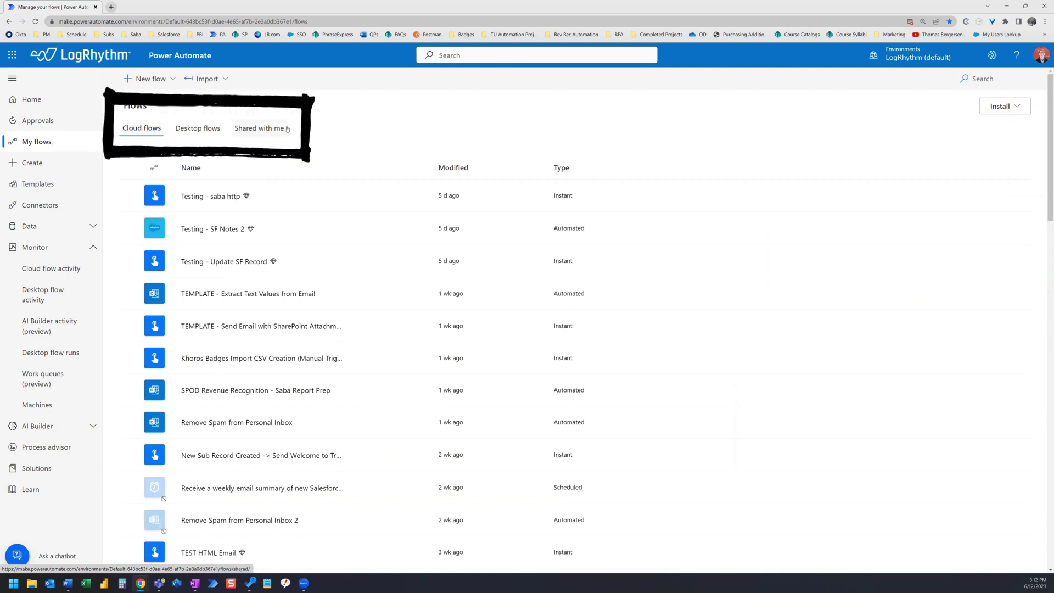
click(208, 131)
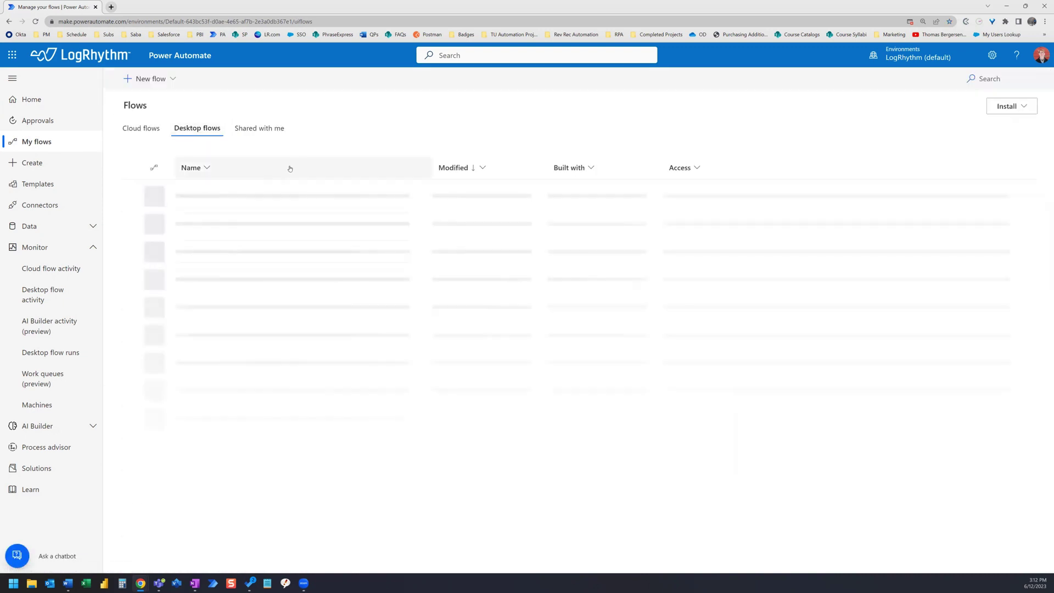
click(255, 129)
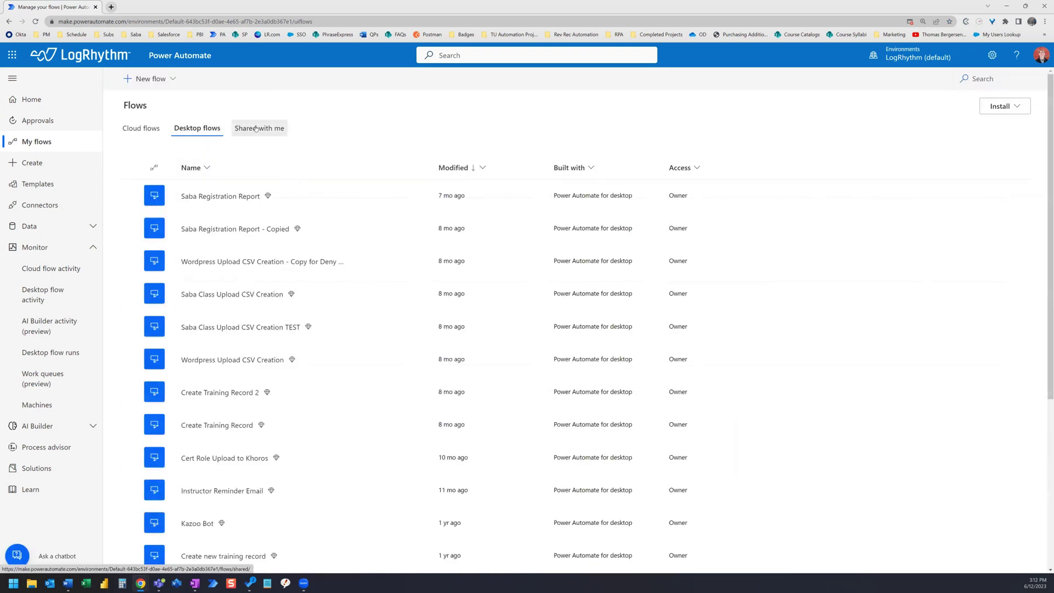
click(137, 128)
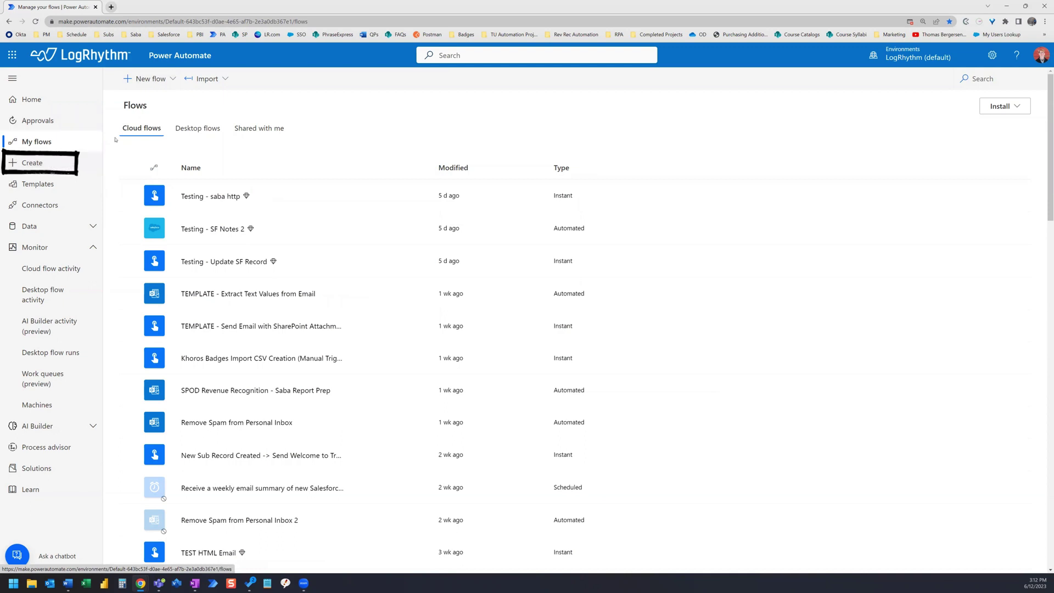
Open the New flow menu on My flows to see the template and blank-flow options
click(153, 84)
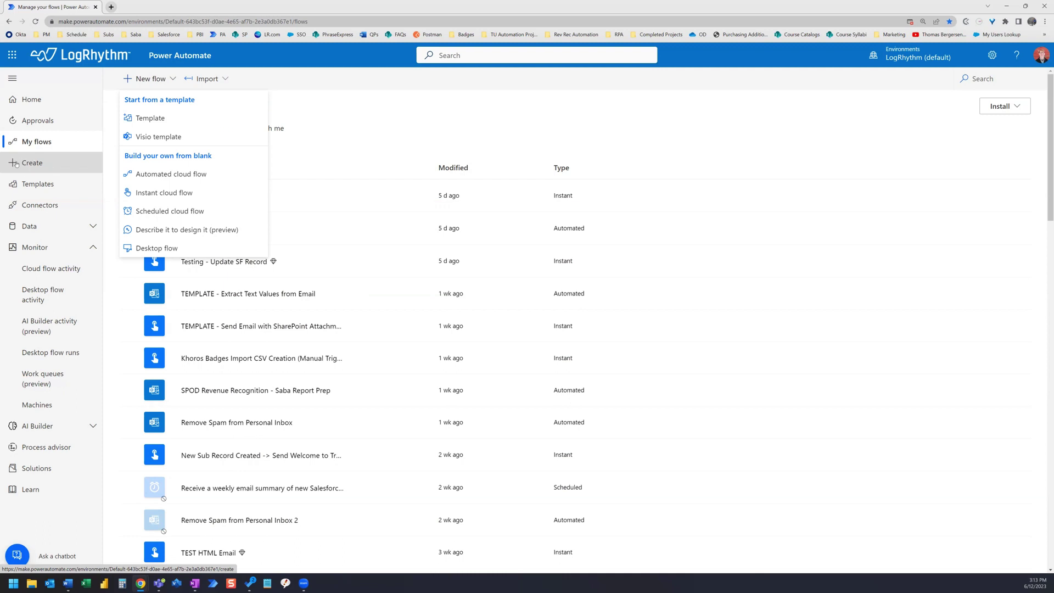
Go to the Create page and scroll down to the top-pick templates and All templates link
click(33, 163)
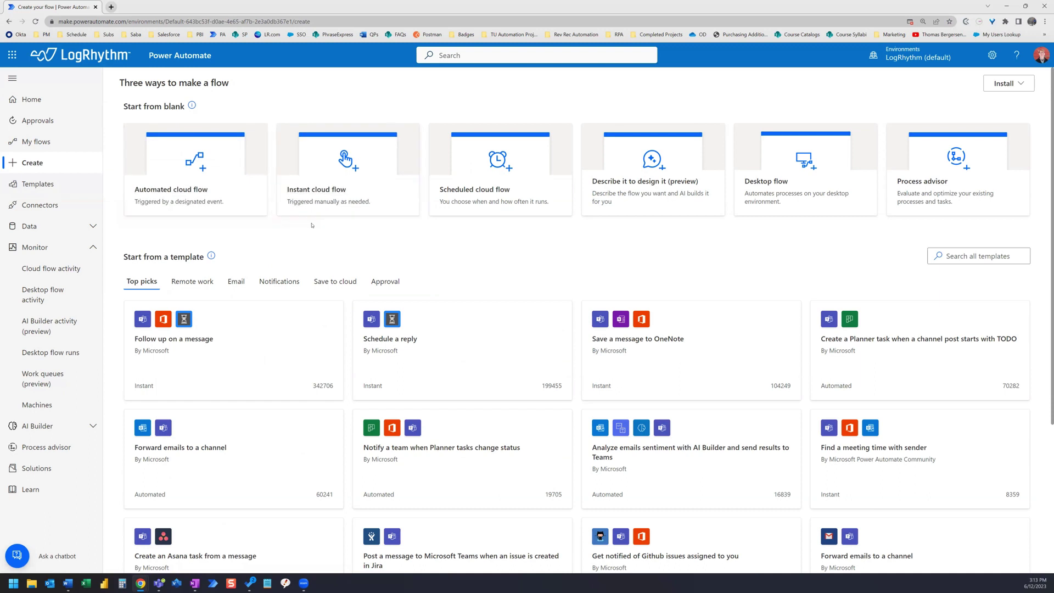
scroll(311, 225, down, 2)
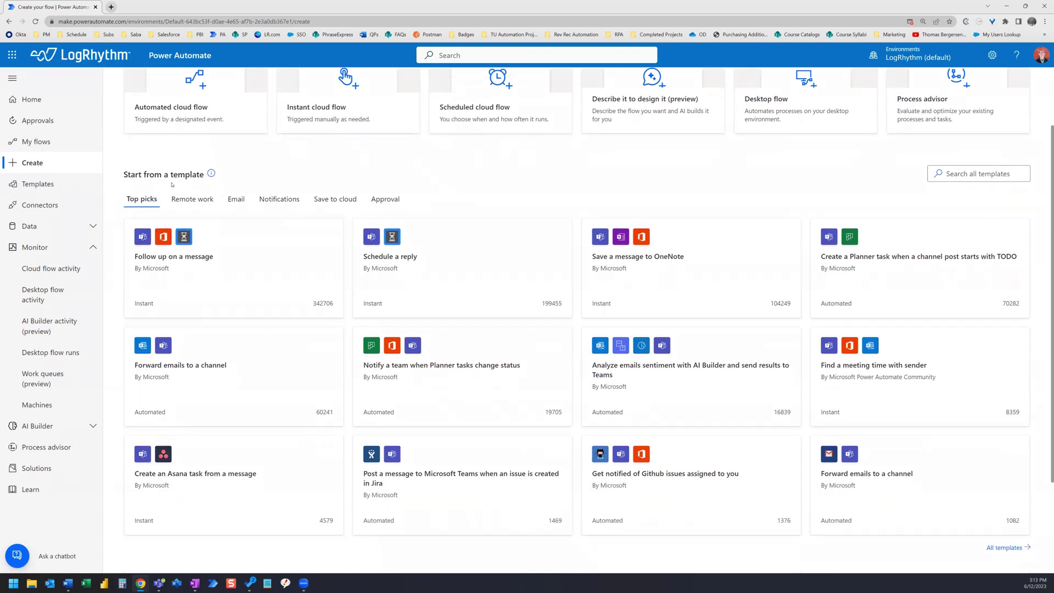
scroll(461, 341, down, 1)
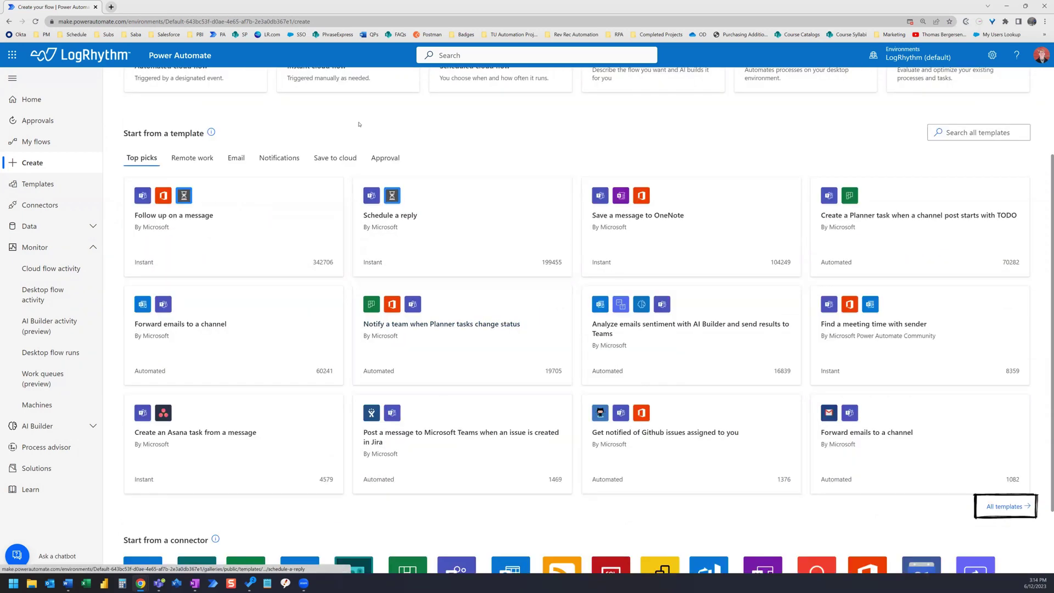
Open All templates, zoom the page in, and search 'outlook' before clearing the search
click(1010, 508)
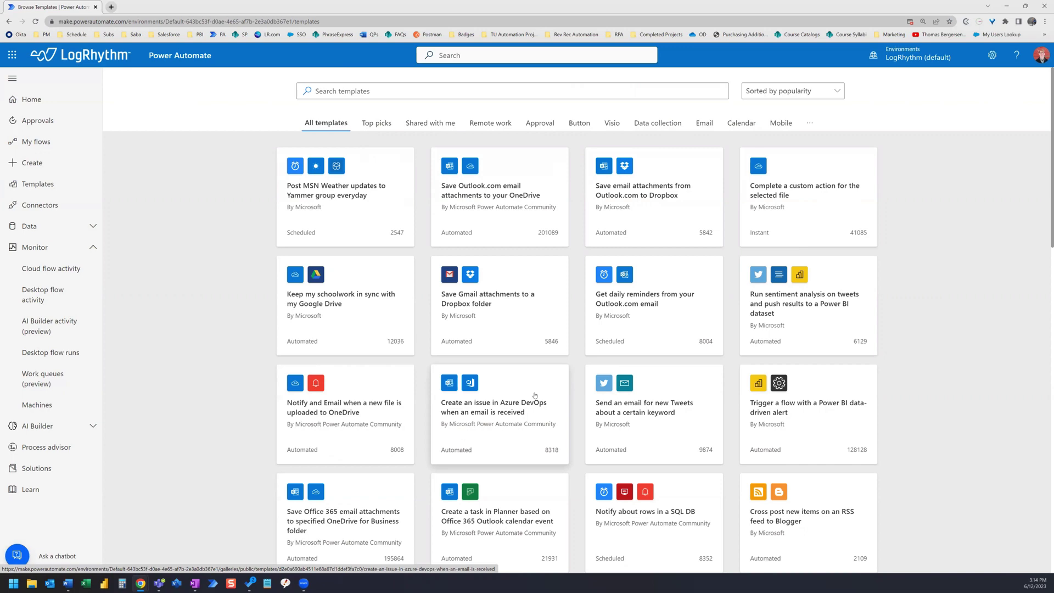
key(ctrl+plus)
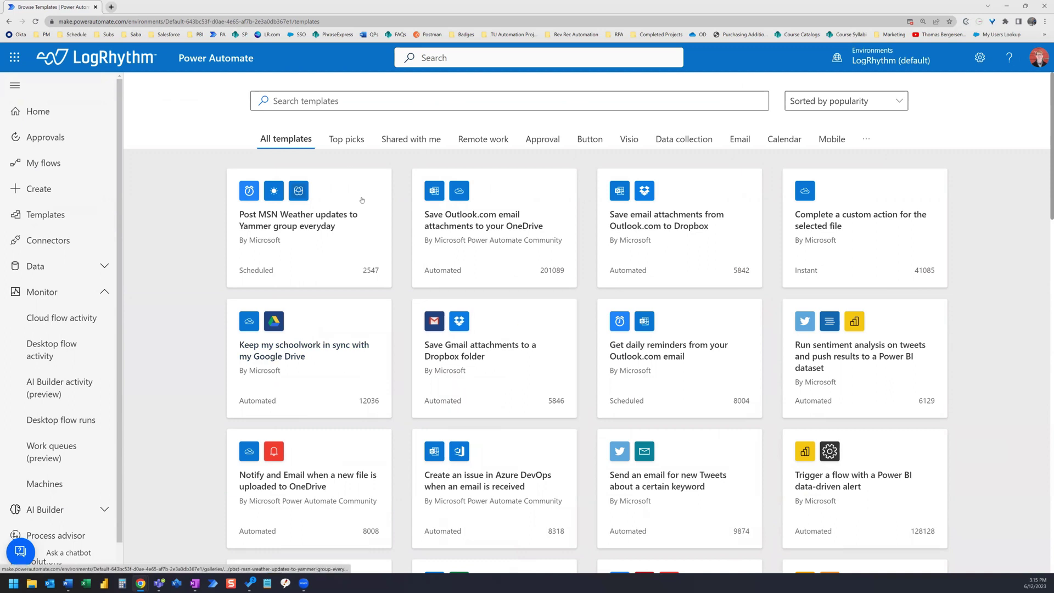
click(328, 101)
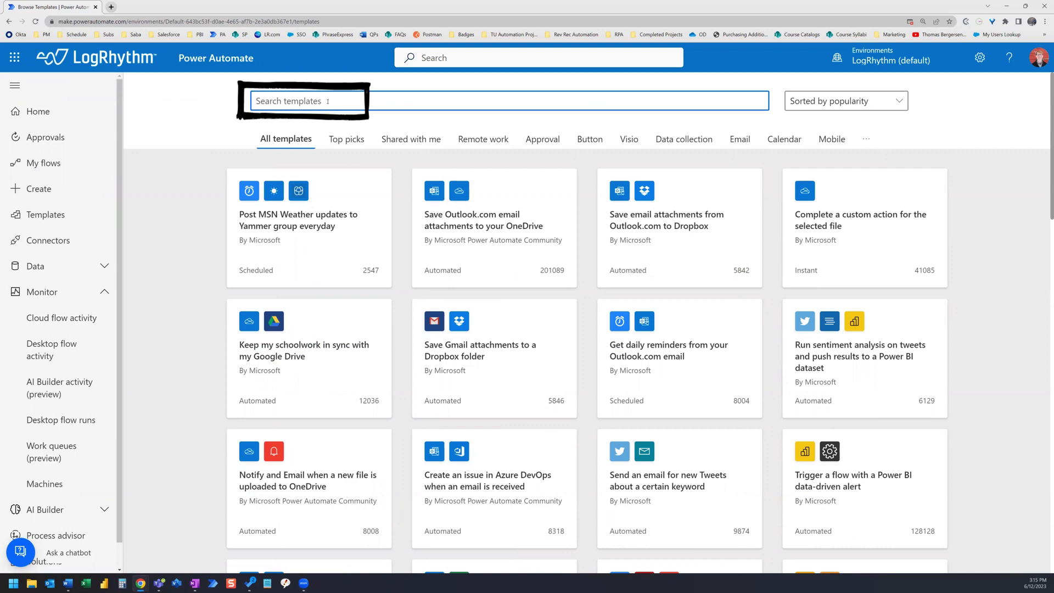
text(outlook)
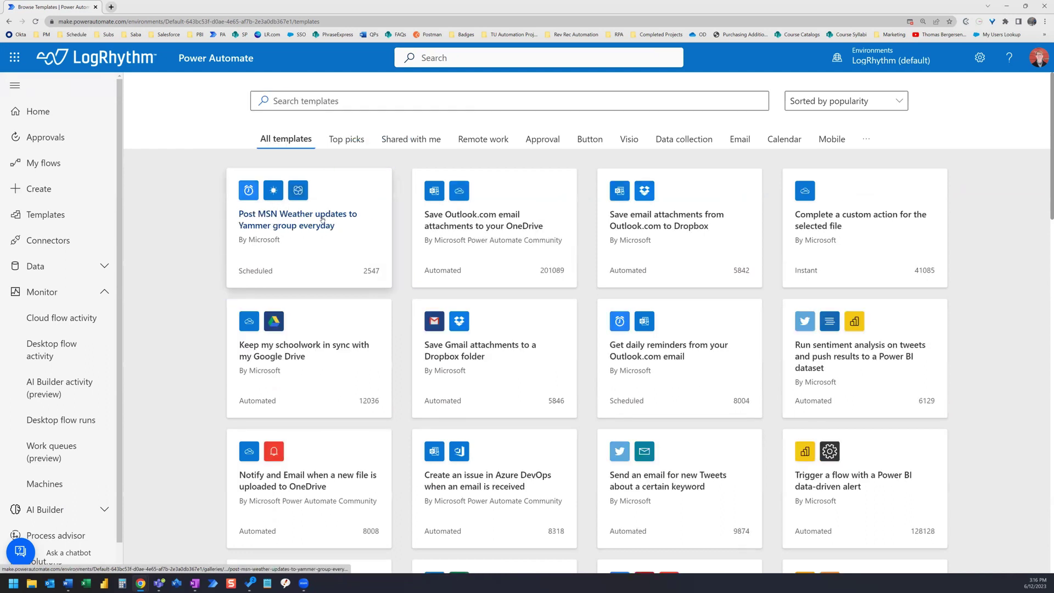
key(Escape)
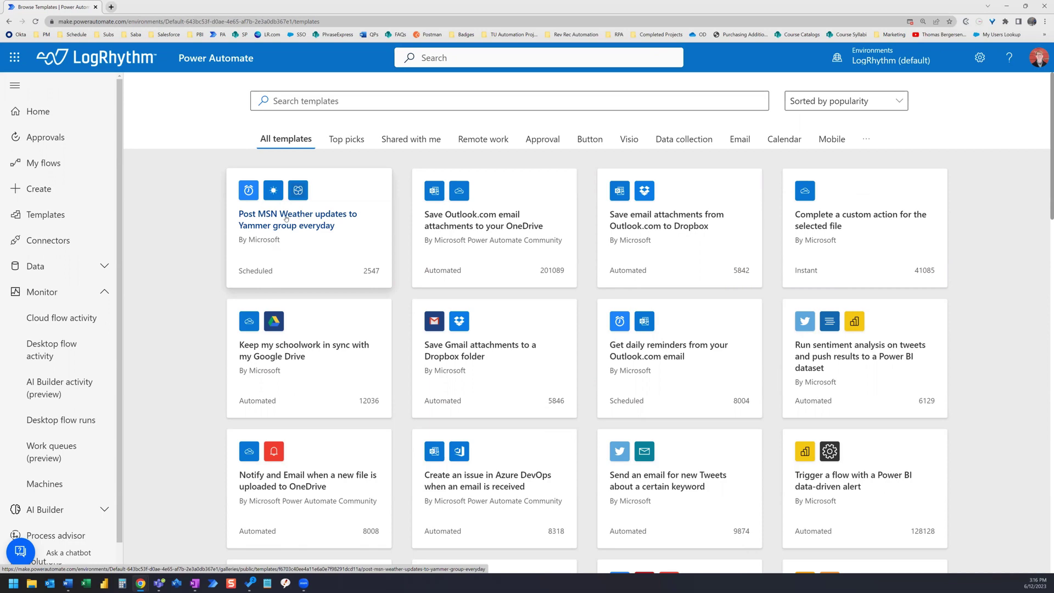
Return to Create and scroll to the SharePoint, Planner and Microsoft Teams connector tiles
click(36, 190)
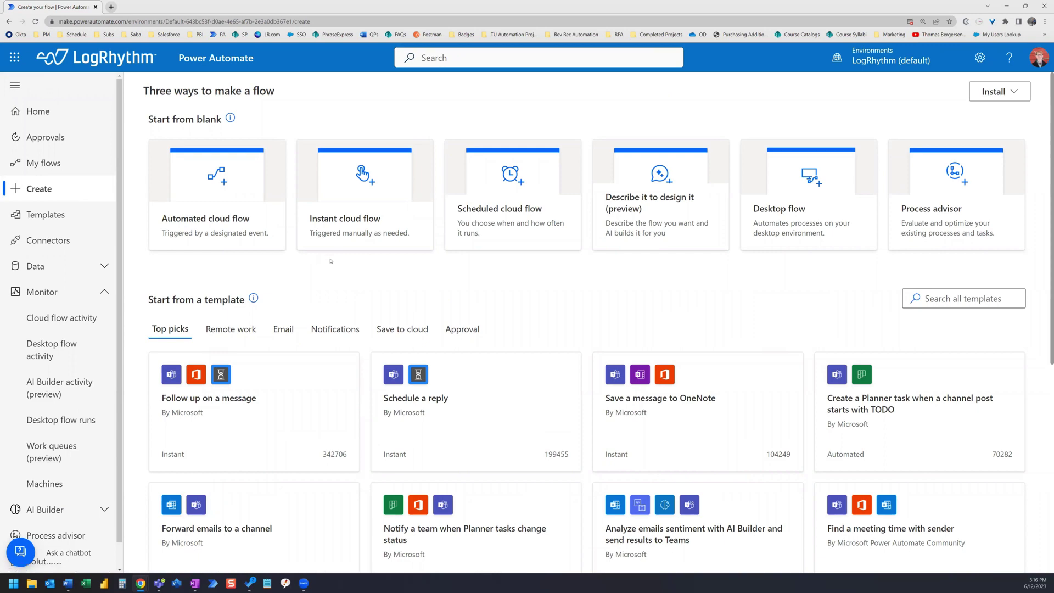
scroll(331, 261, down, 6)
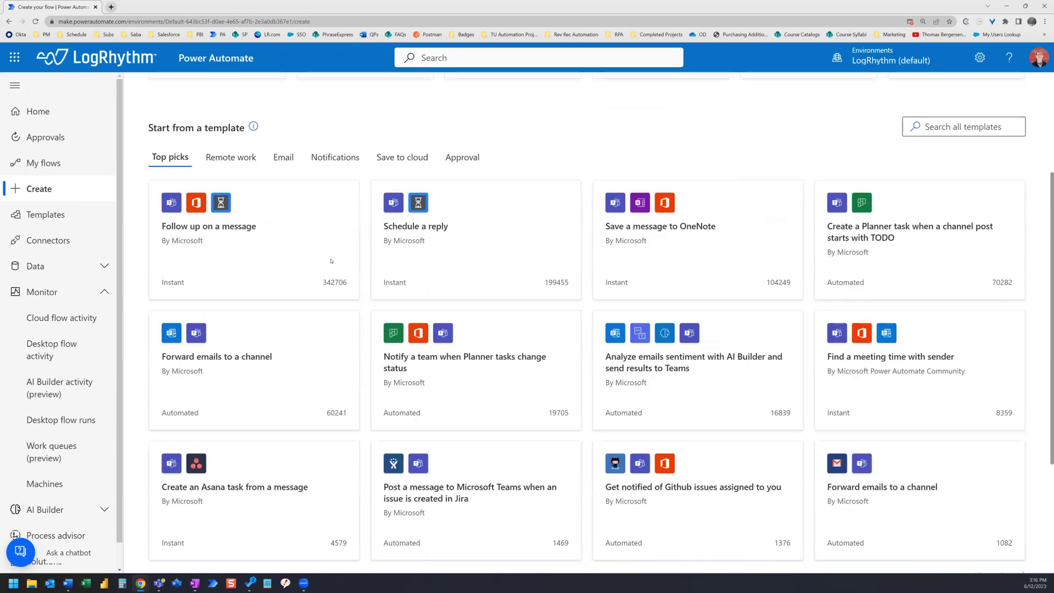
scroll(176, 384, down, 1)
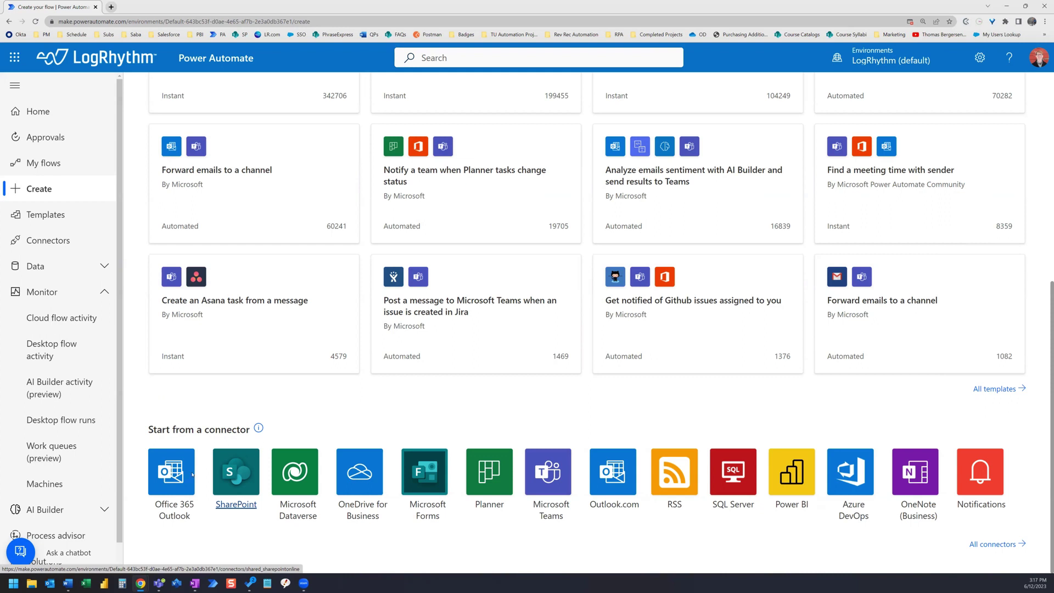
Open the SharePoint connector page and scroll through its list of triggers
click(238, 482)
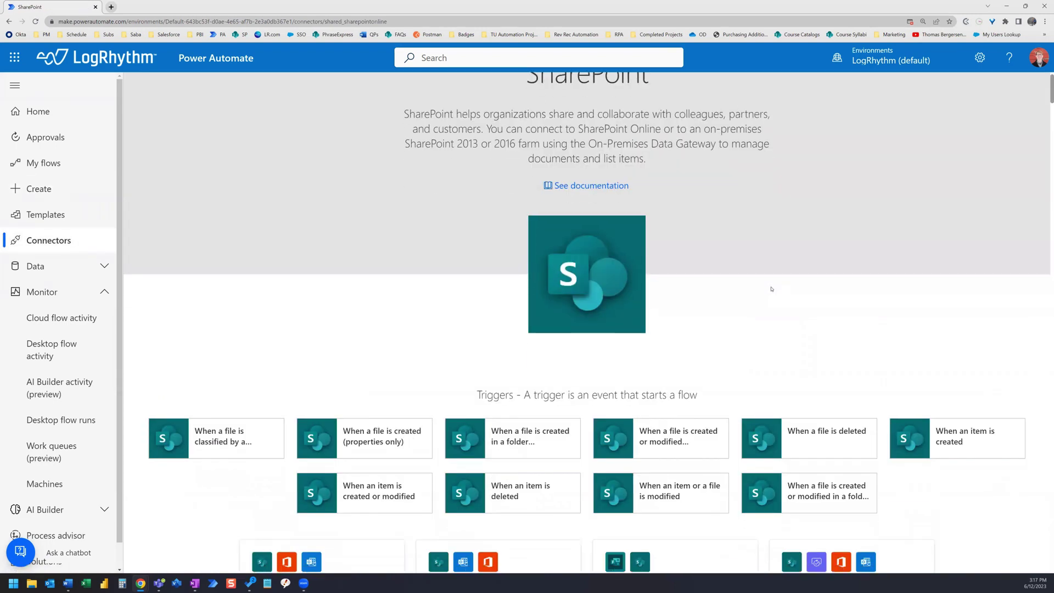
scroll(316, 344, down, 2)
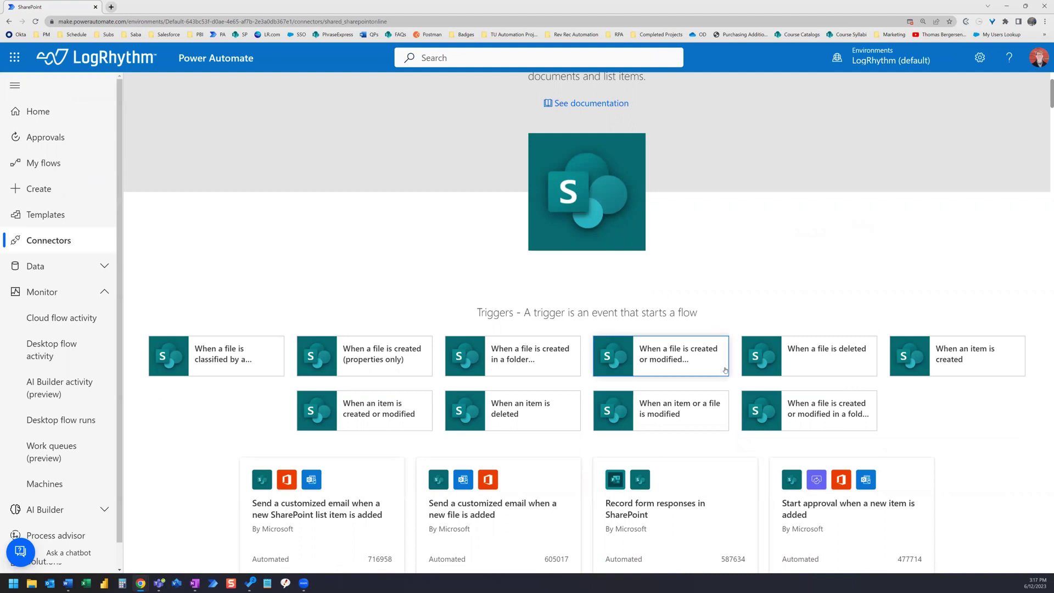
scroll(725, 371, up, 2)
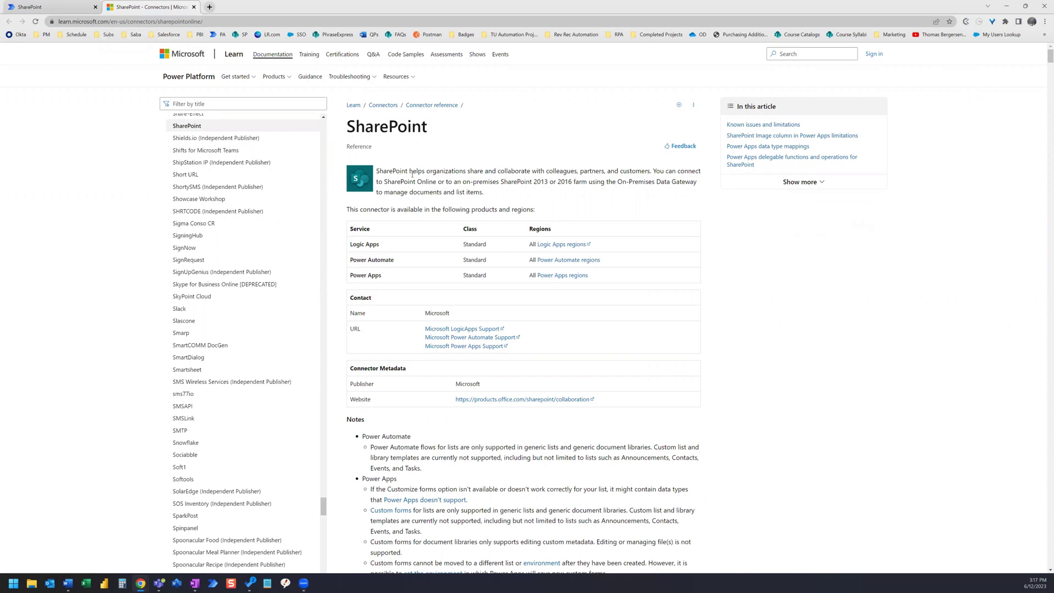
Scroll the SharePoint connector reference down to the Actions table and the Add attachment section
scroll(417, 176, down, 3)
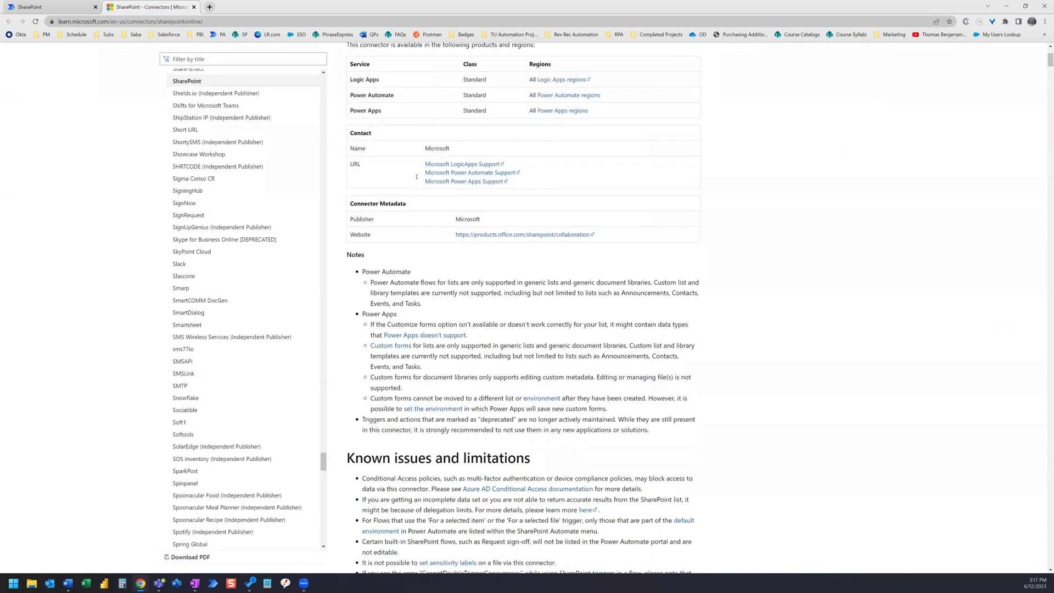
scroll(417, 176, down, 7)
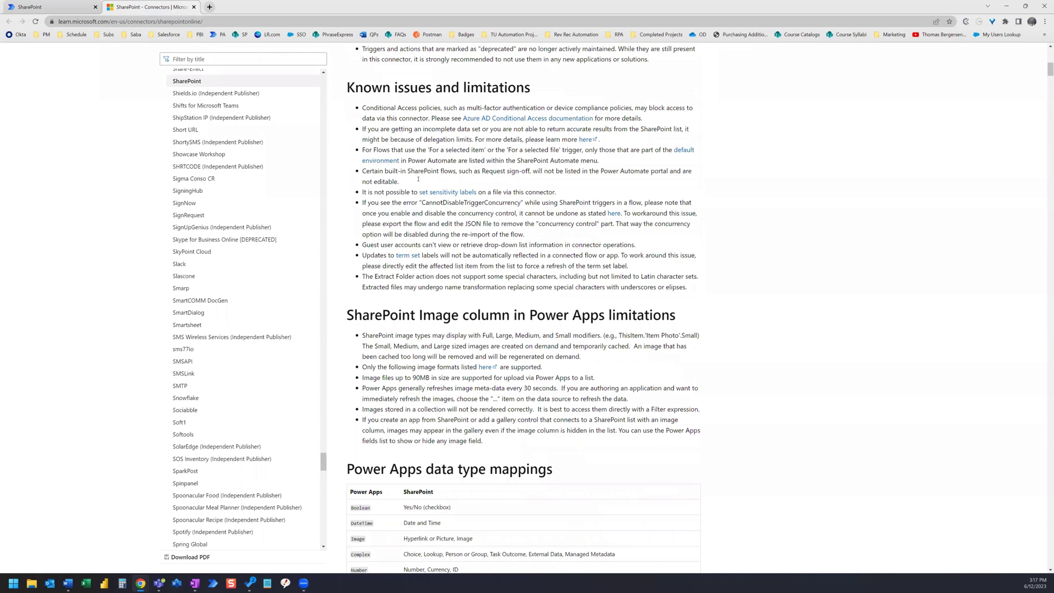
scroll(419, 178, down, 15)
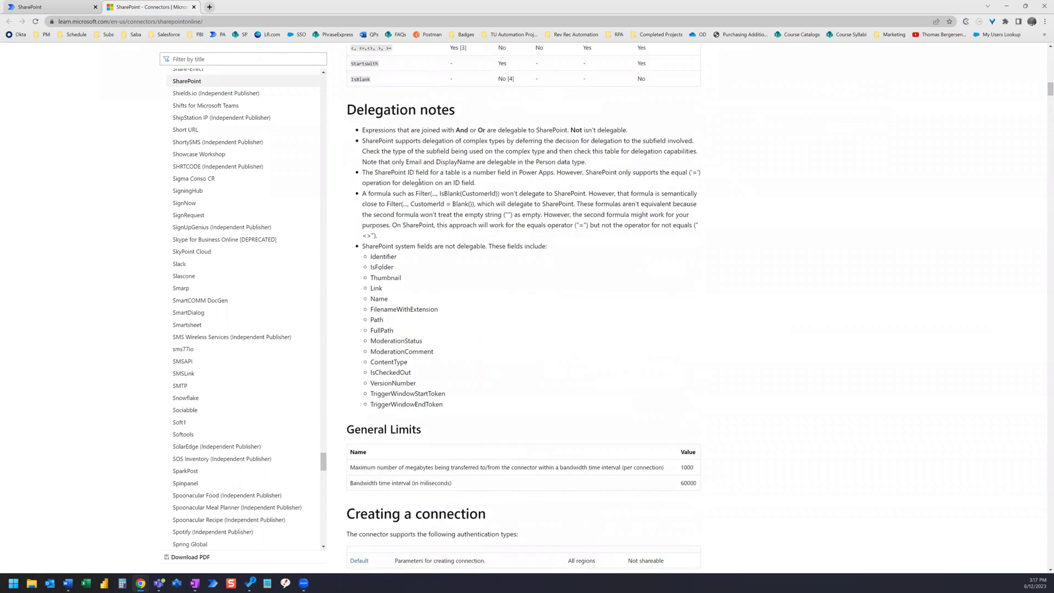
scroll(419, 181, down, 10)
scroll(419, 181, down, 4)
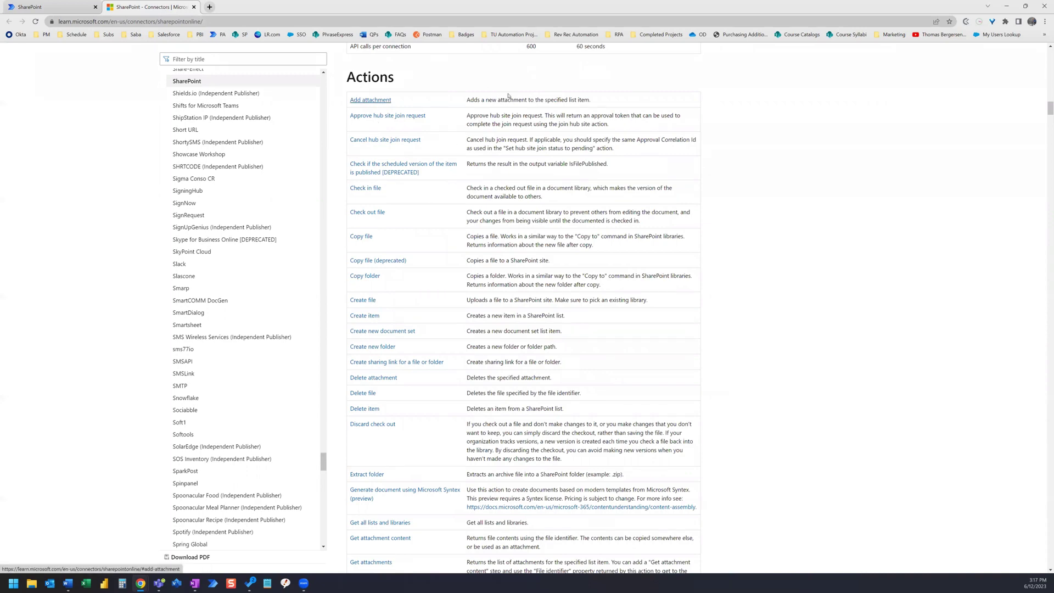
scroll(516, 137, down, 5)
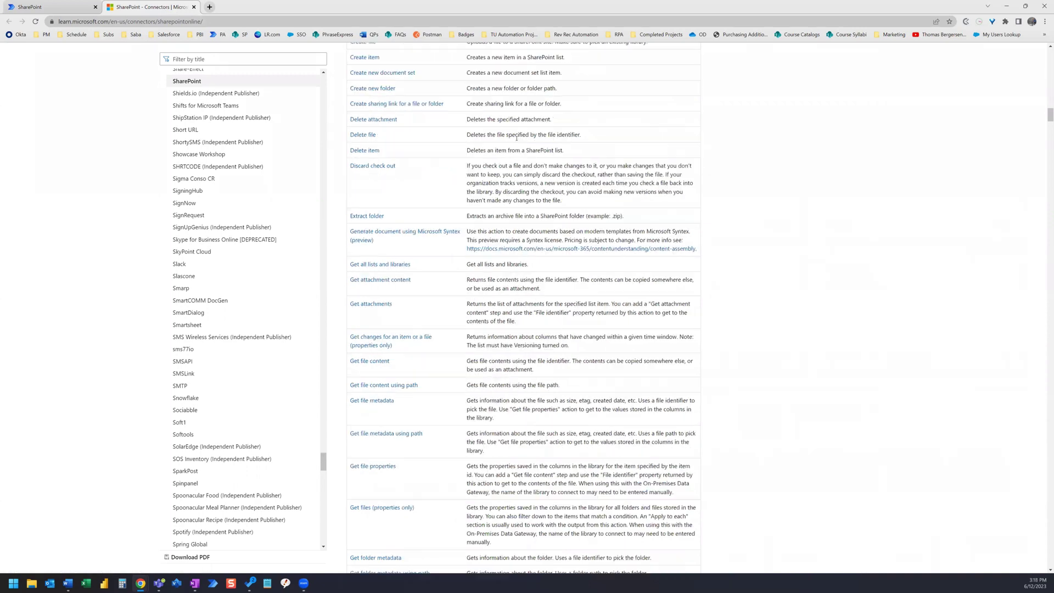
scroll(516, 138, down, 15)
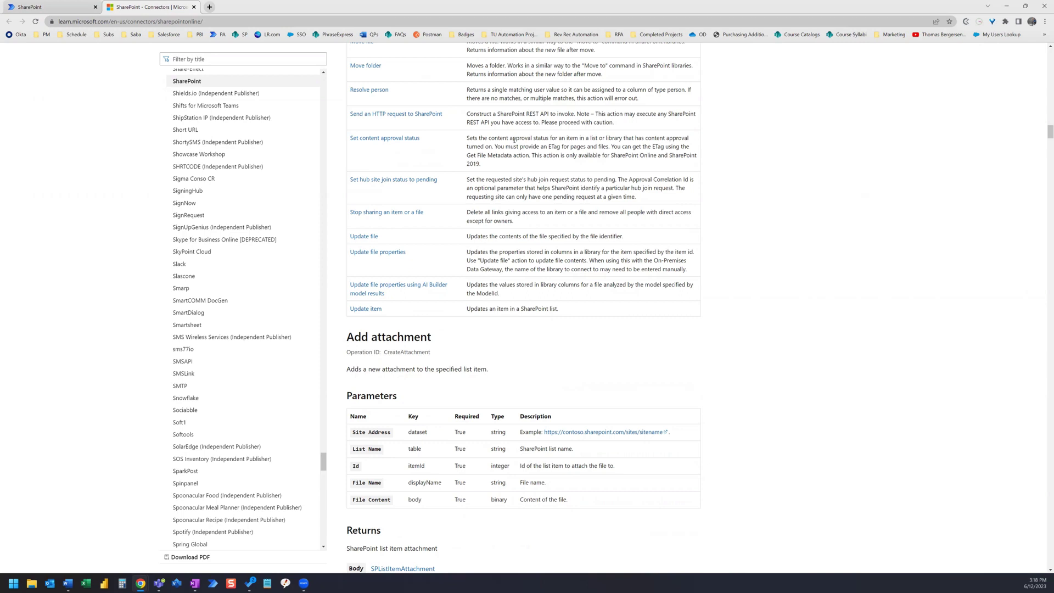
key(ctrl+shift+Tab)
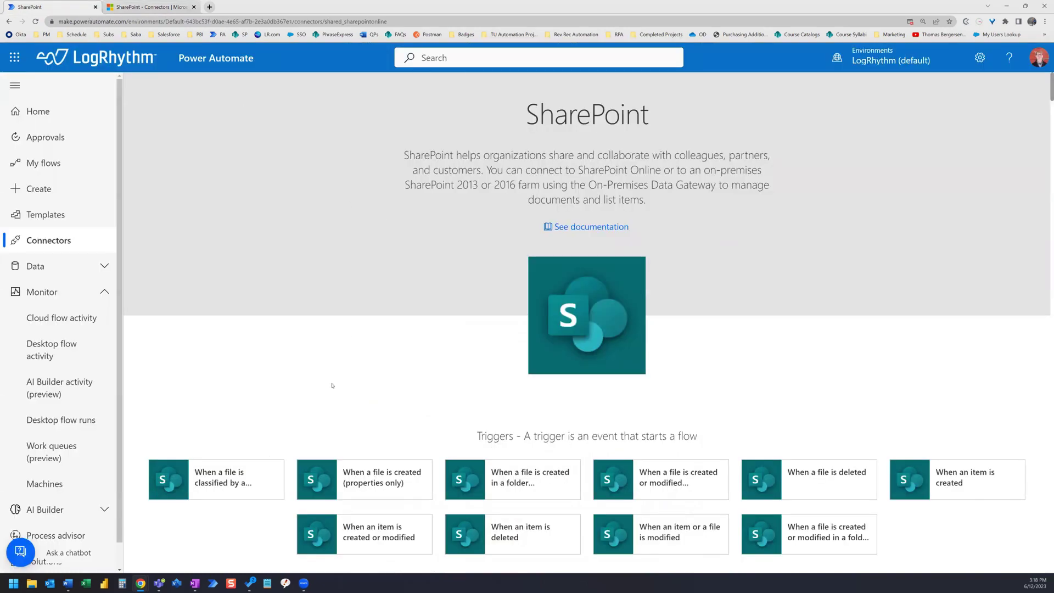
scroll(332, 386, down, 2)
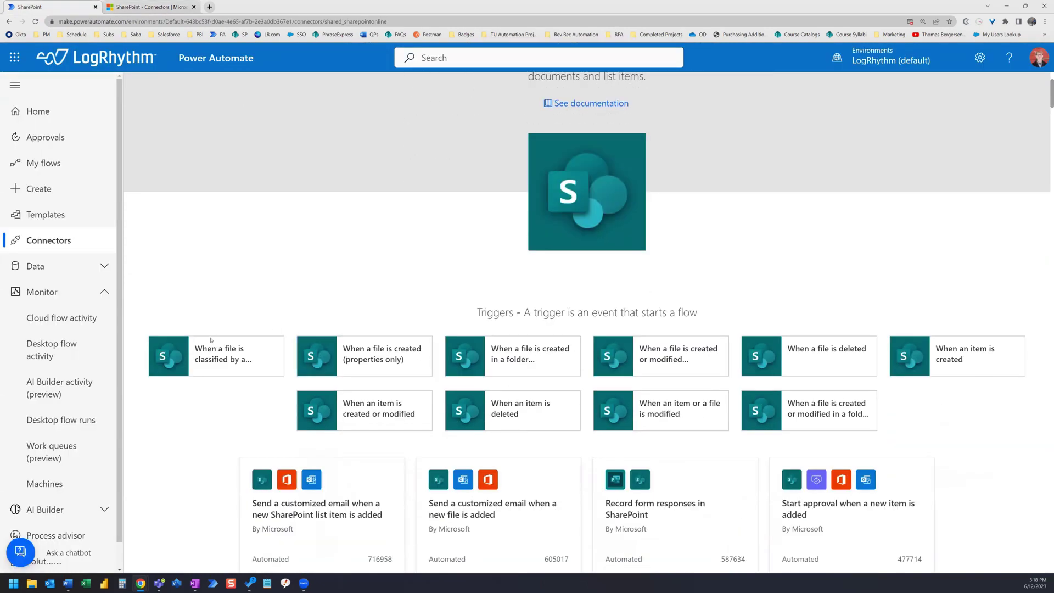
click(231, 362)
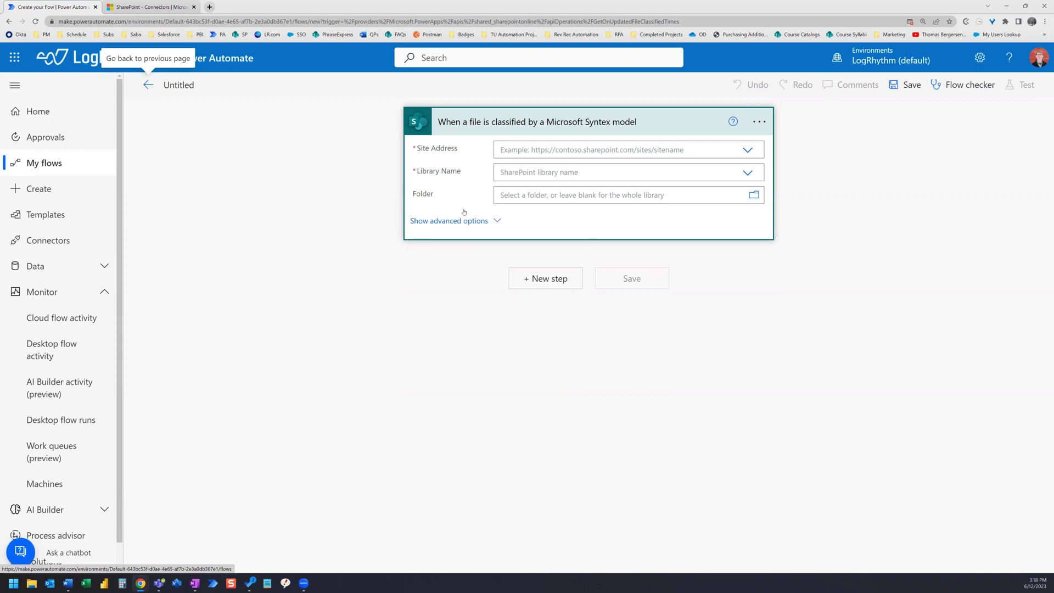
click(10, 23)
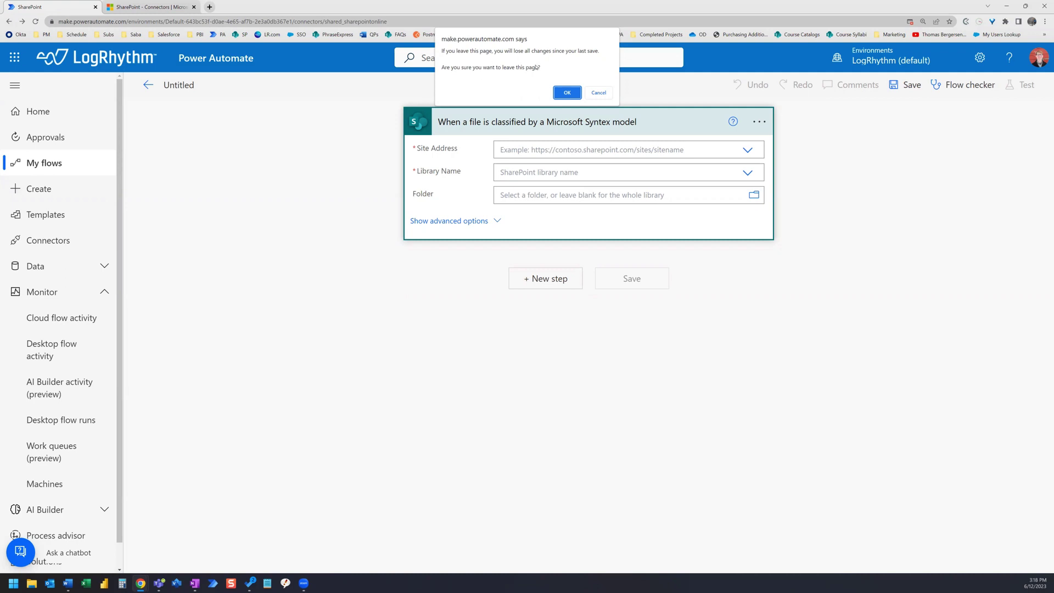
click(571, 93)
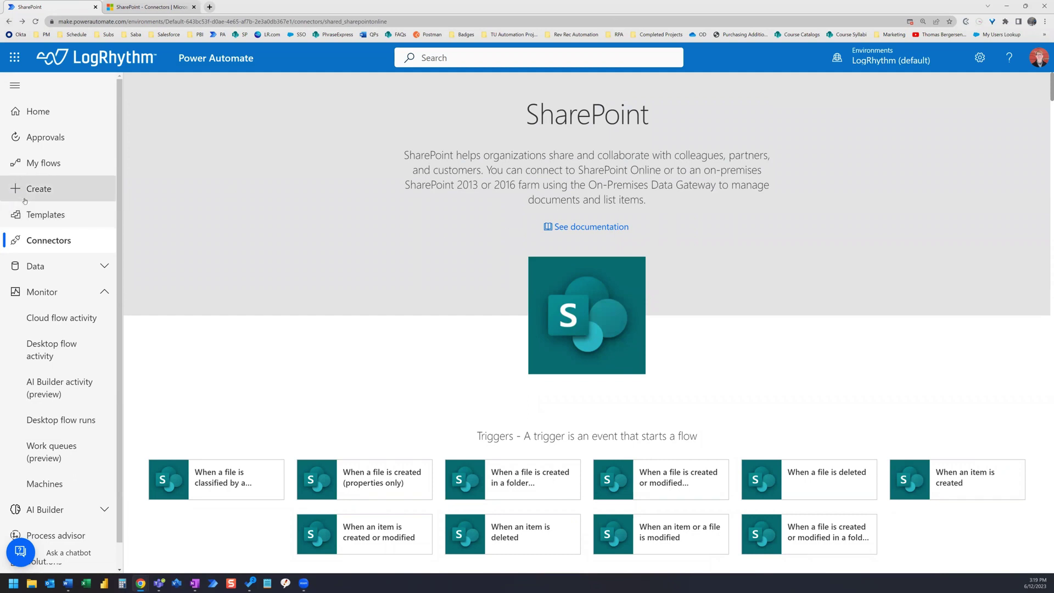
Go back to Create to see the automated, instant and scheduled cloud flow choices
click(42, 190)
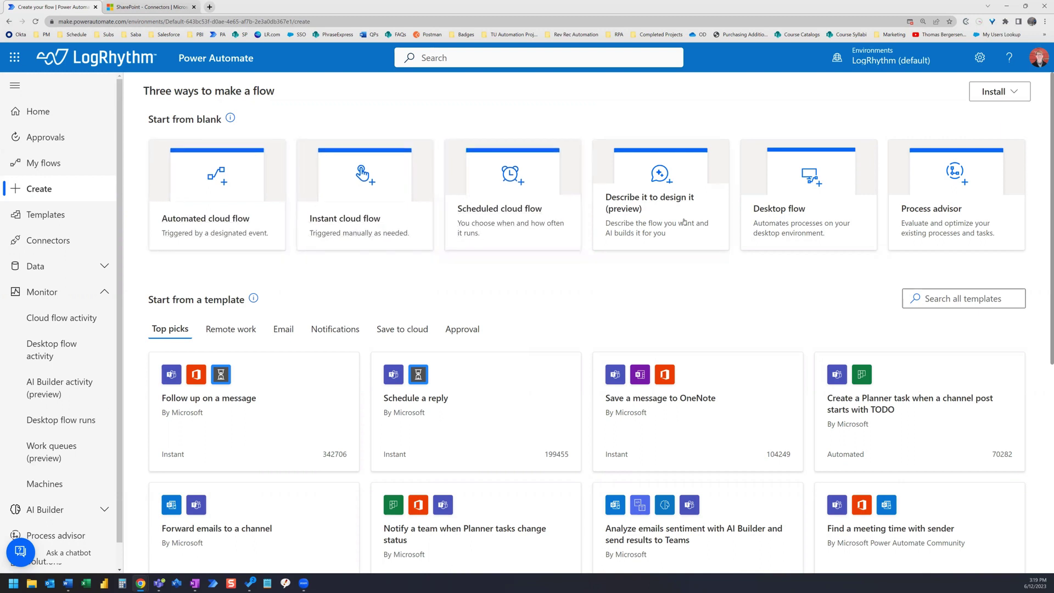
click(207, 224)
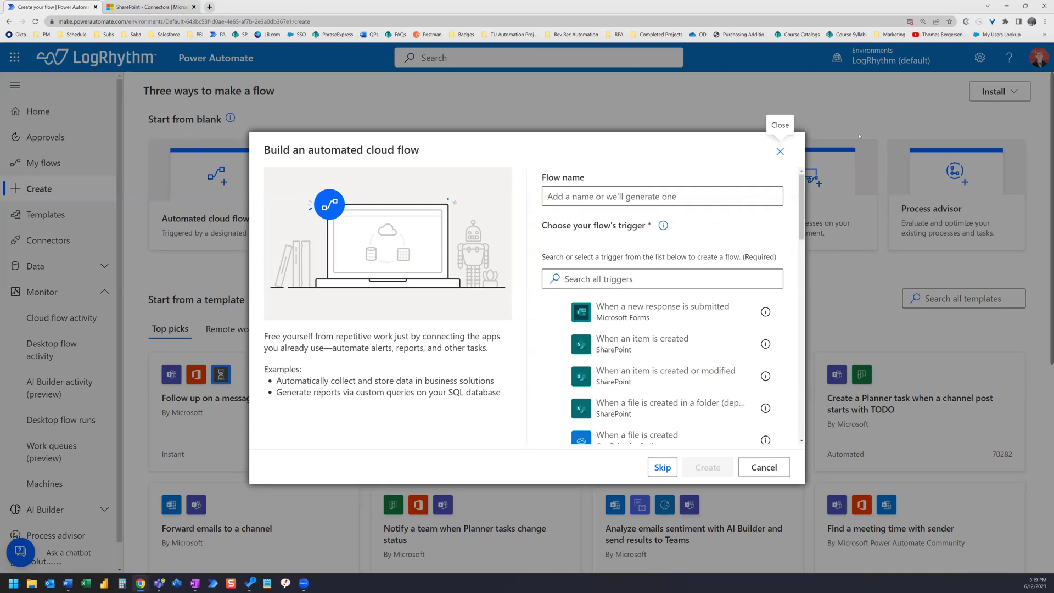
click(780, 152)
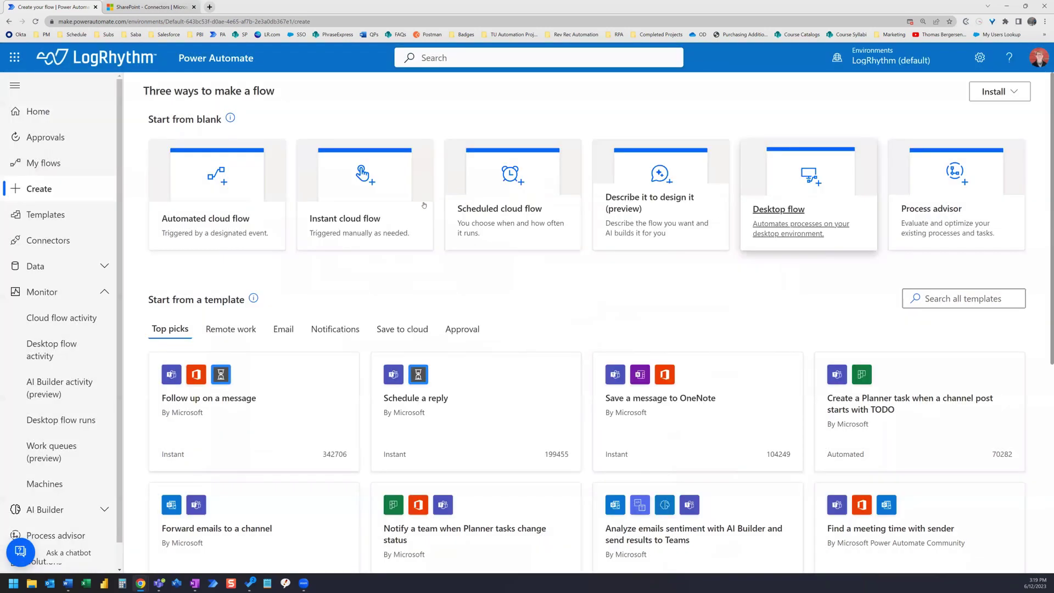
click(355, 221)
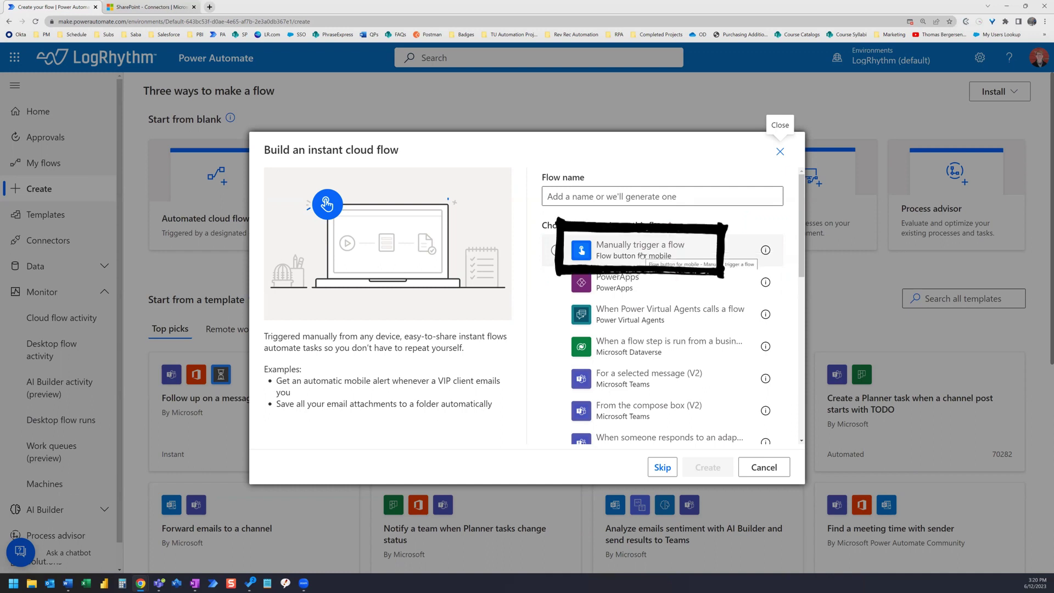
click(780, 150)
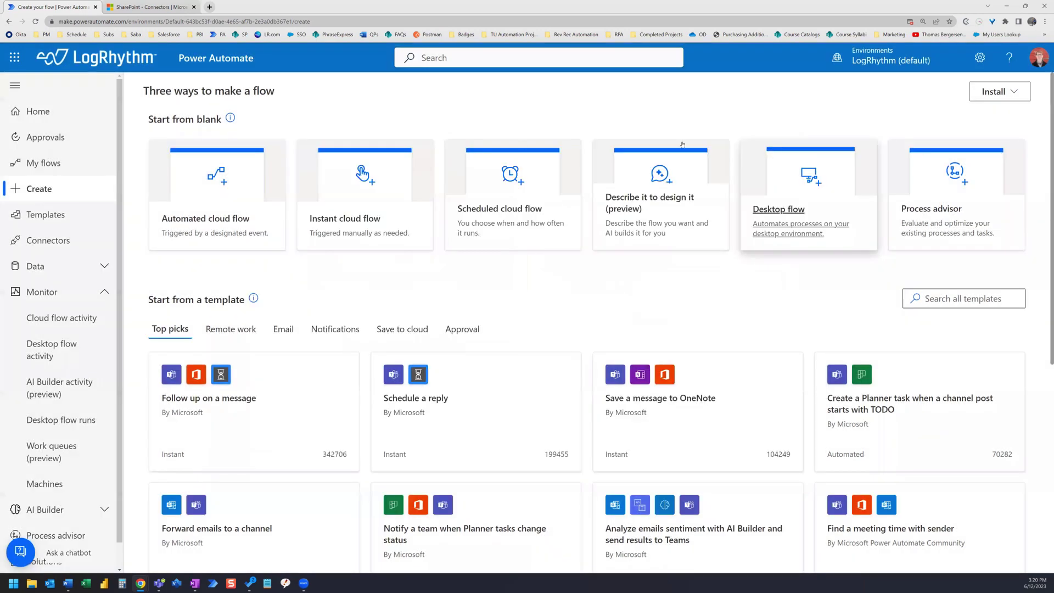
click(526, 223)
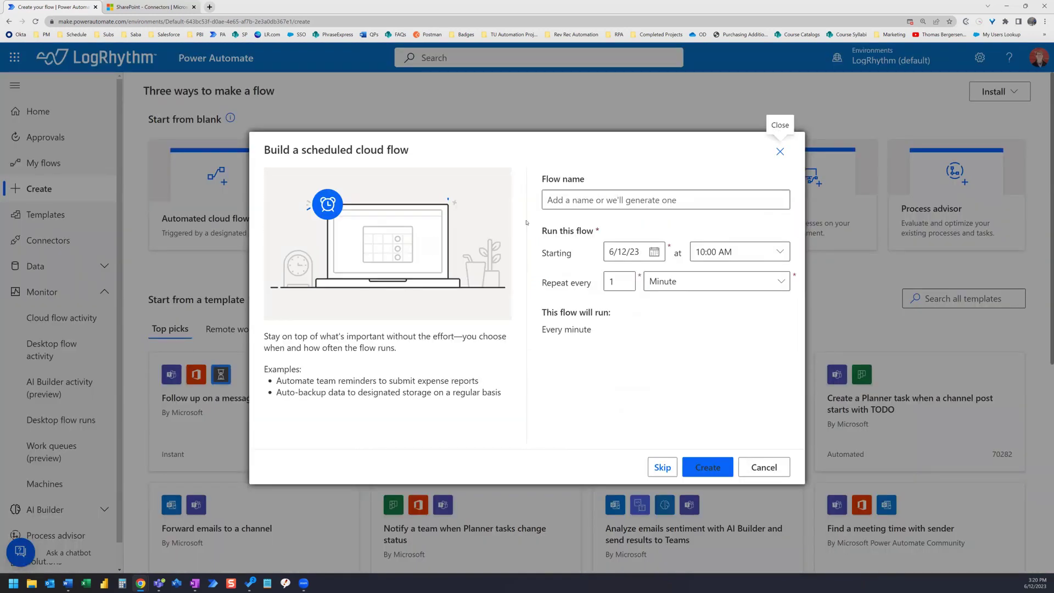
click(780, 152)
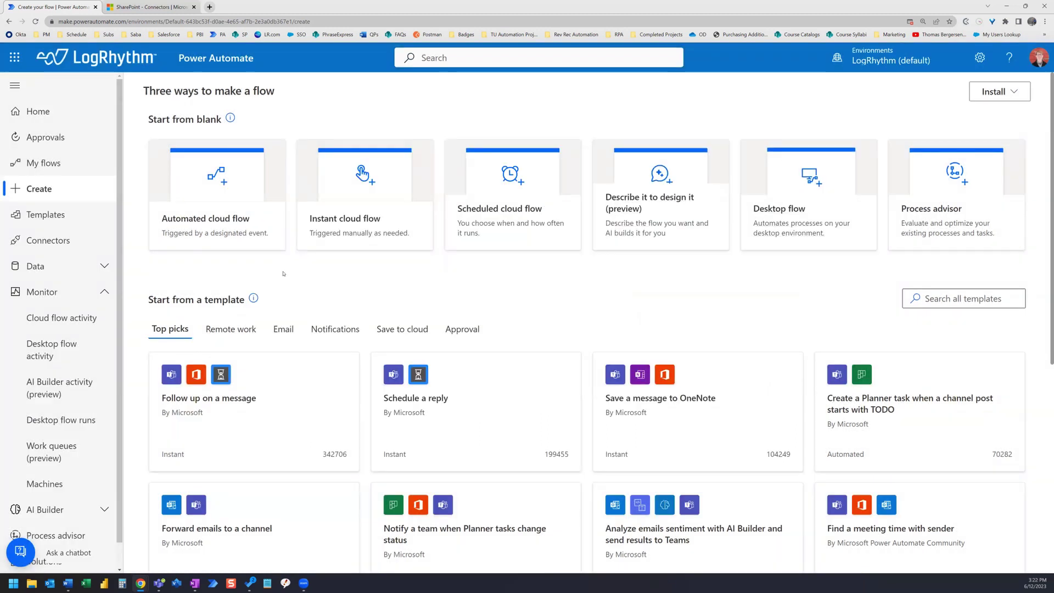